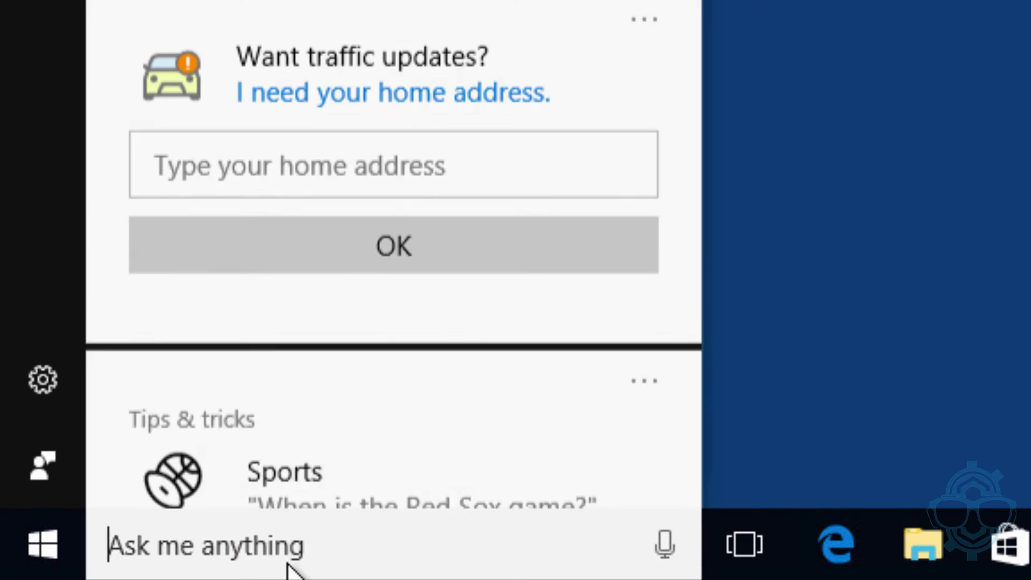
scroll(294, 484, down, 1)
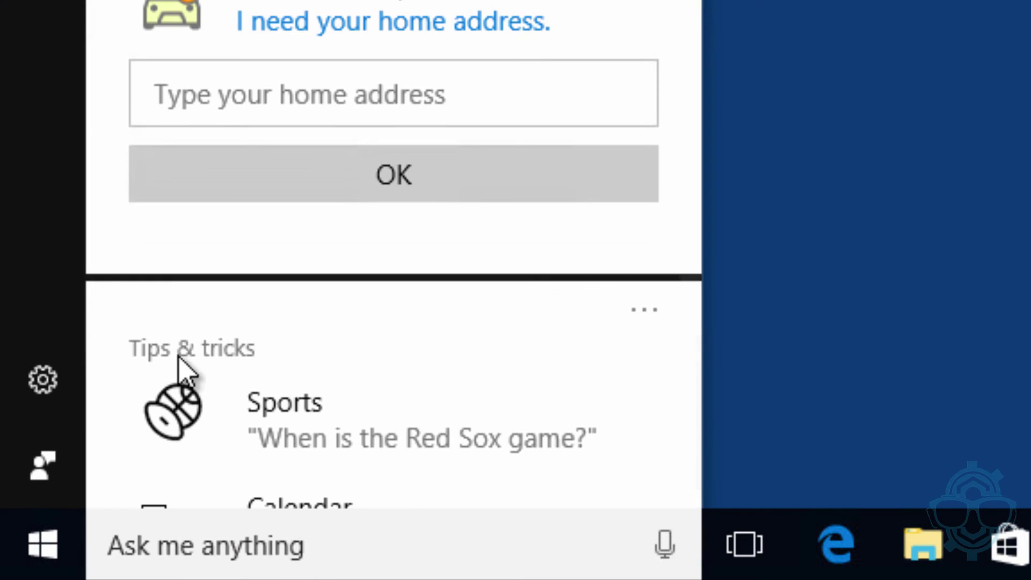
Open the Cortana panel showing the traffic updates card and Tips & tricks
click(44, 381)
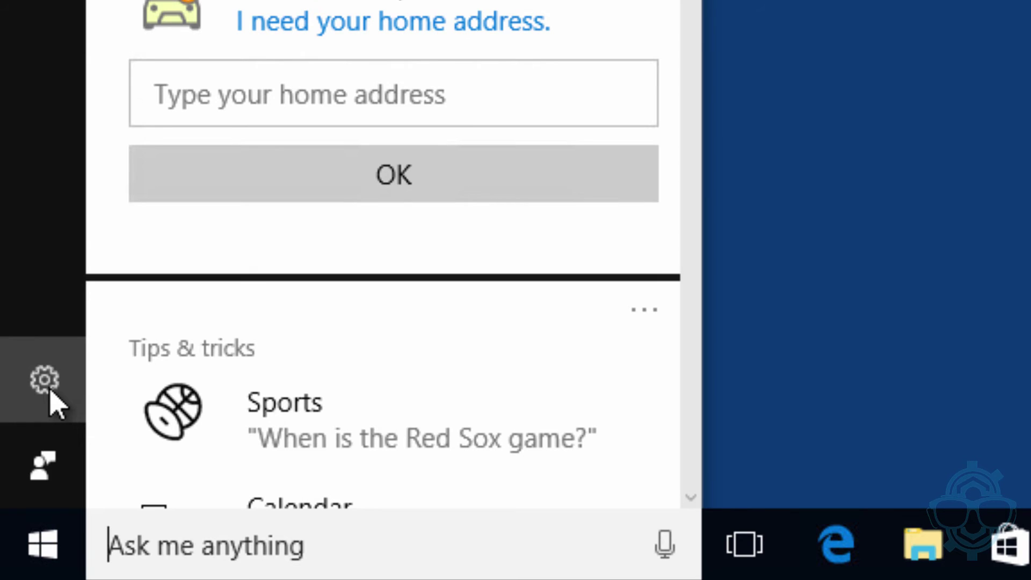
In Cortana settings, turn Lock screen On, then back Off
click(44, 380)
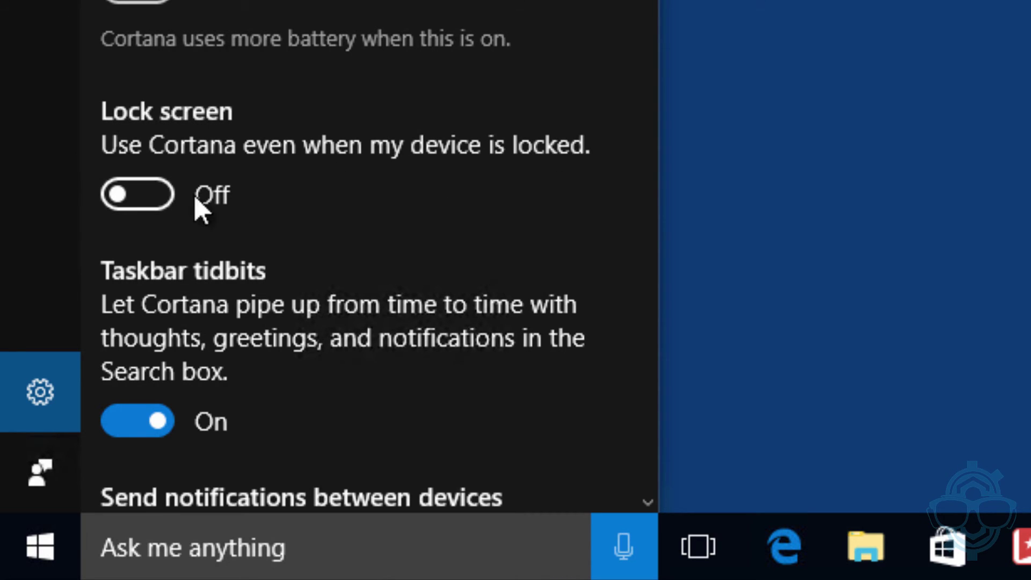
click(137, 195)
scroll(446, 174, down, 2)
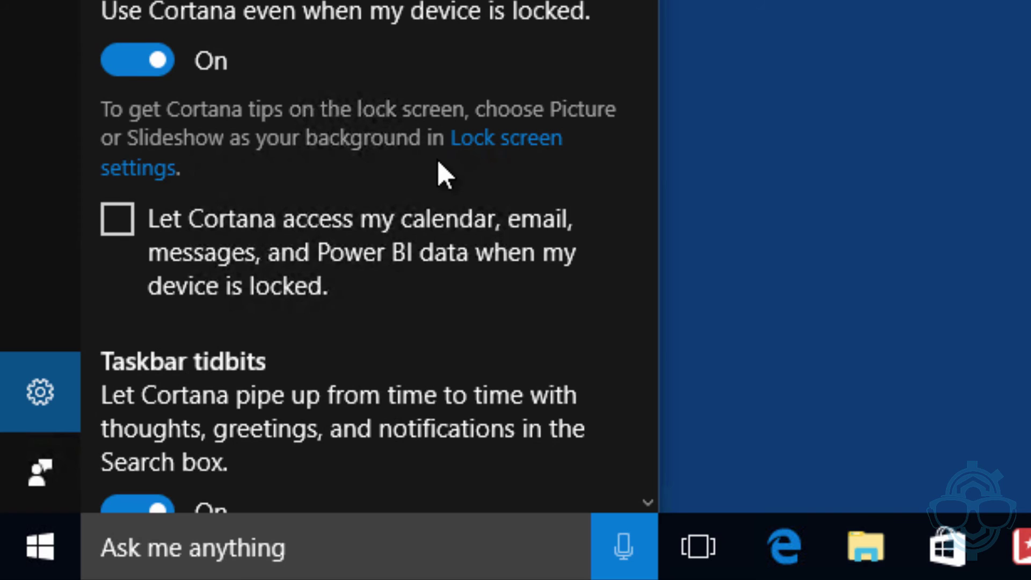
click(135, 65)
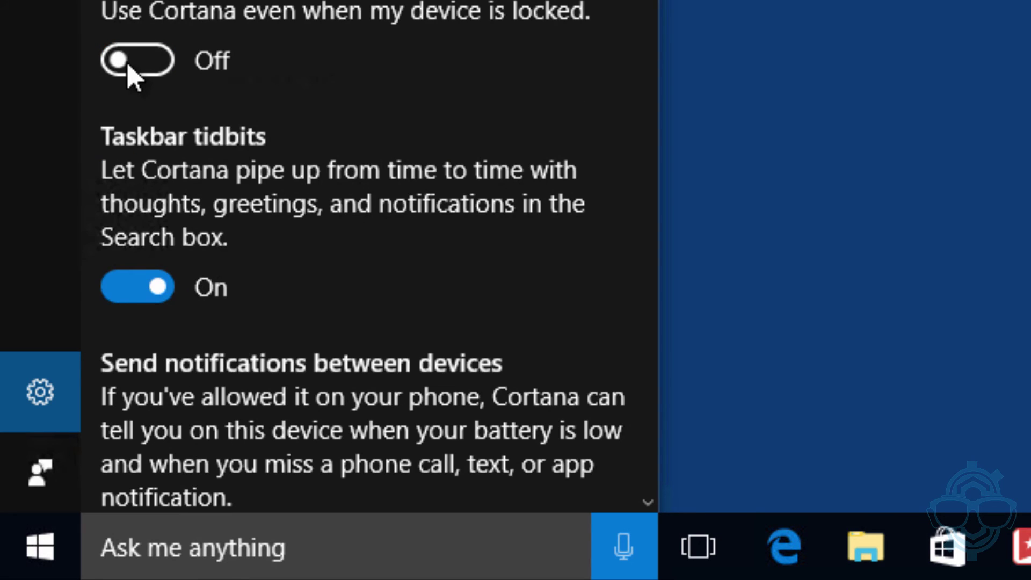